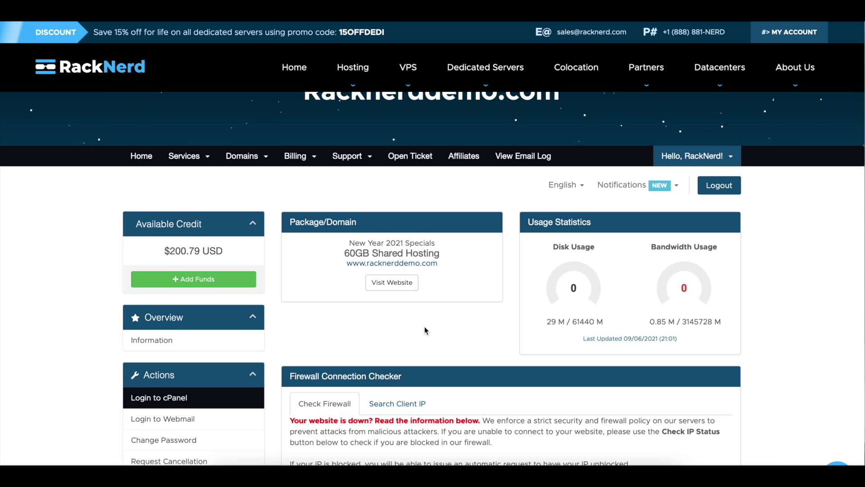
scroll(424, 327, "down", 3)
scroll(424, 327, "down", 3)
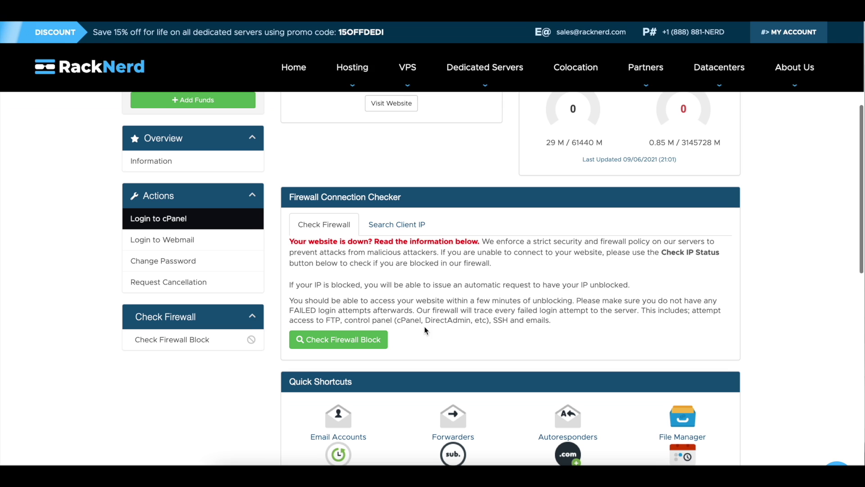
Create the subdomain 'clients' under racknerddemo.com from cPanel's Subdomains page
left_click(203, 224)
left_click(604, 47)
type("sub")
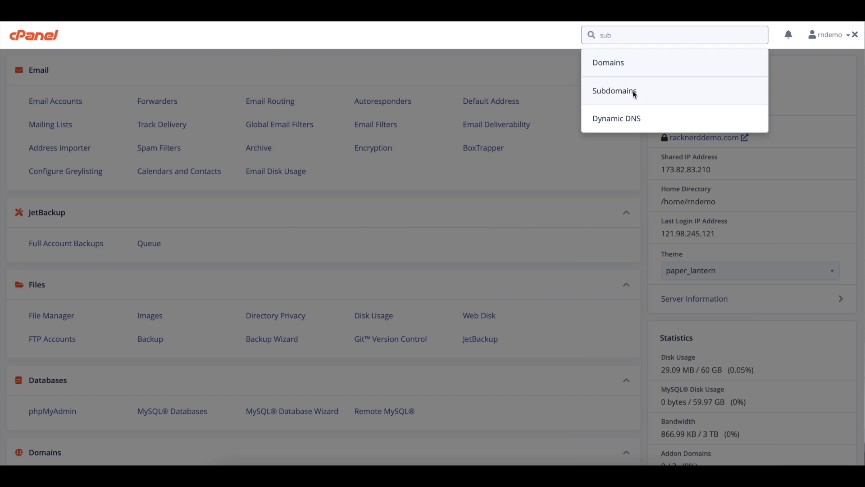
left_click(614, 90)
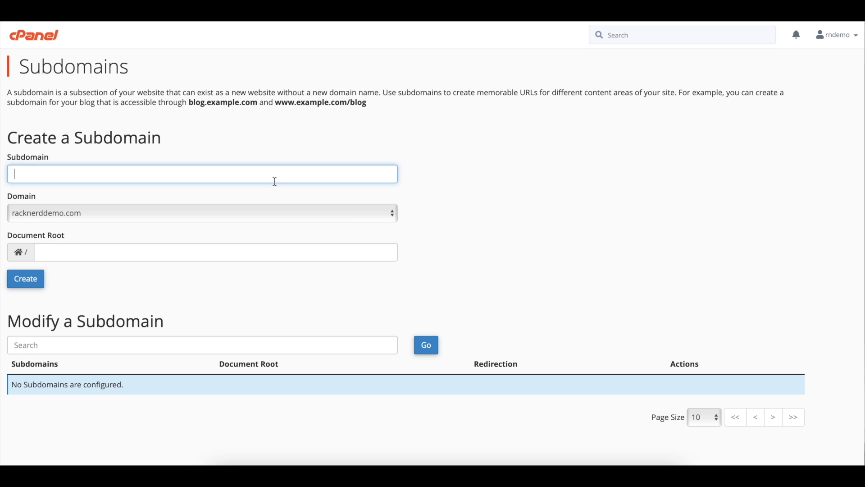
type("clients")
left_click(84, 278)
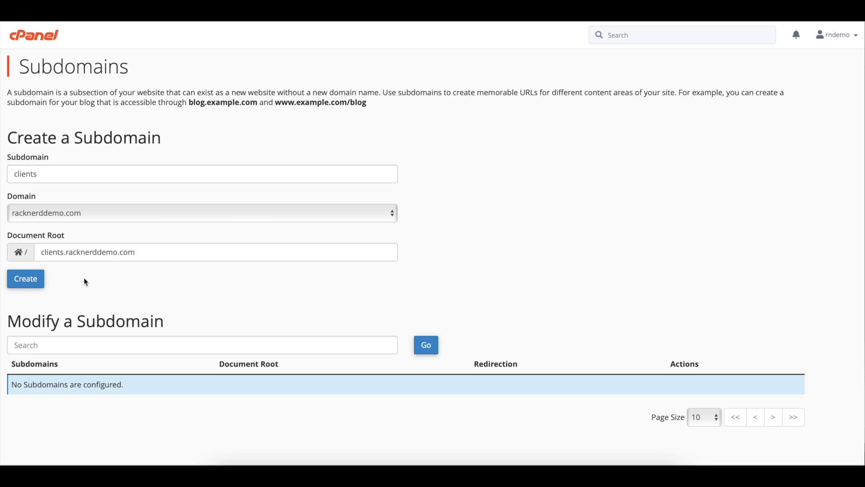
left_click(36, 278)
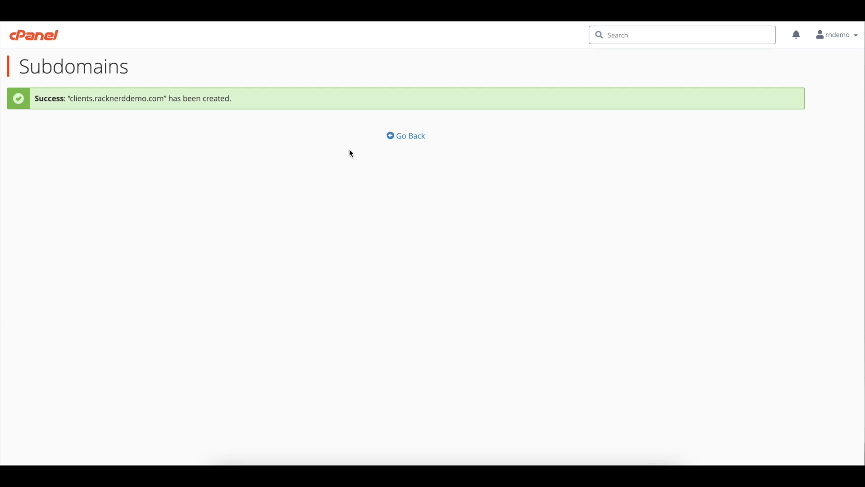
Confirm clients.racknerddemo.com shows as AutoSSL validated in SSL/TLS Status
left_click(396, 136)
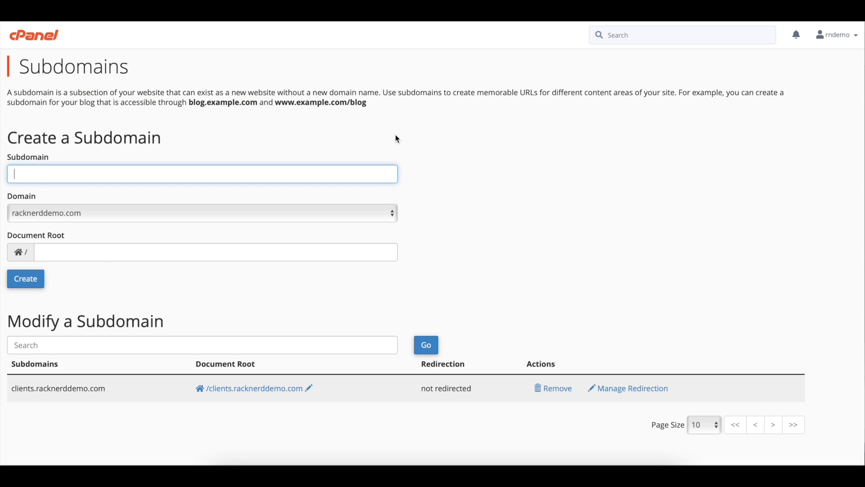
left_click(654, 35)
type("ssl")
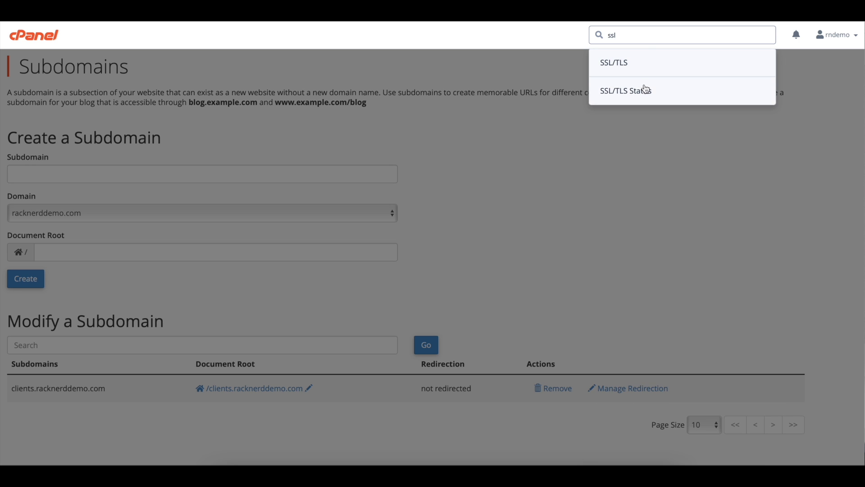
left_click(625, 90)
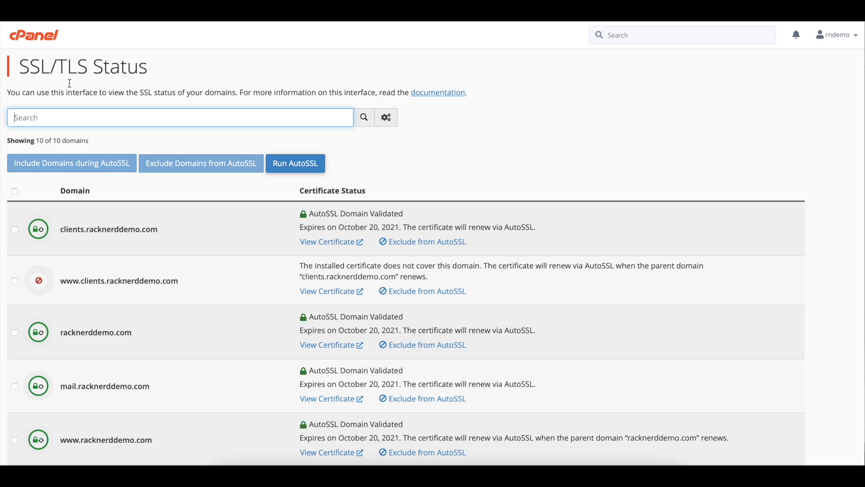
Launch Softaculous from cPanel and find ClientExec with a 'client' catalogue search
left_click(48, 38)
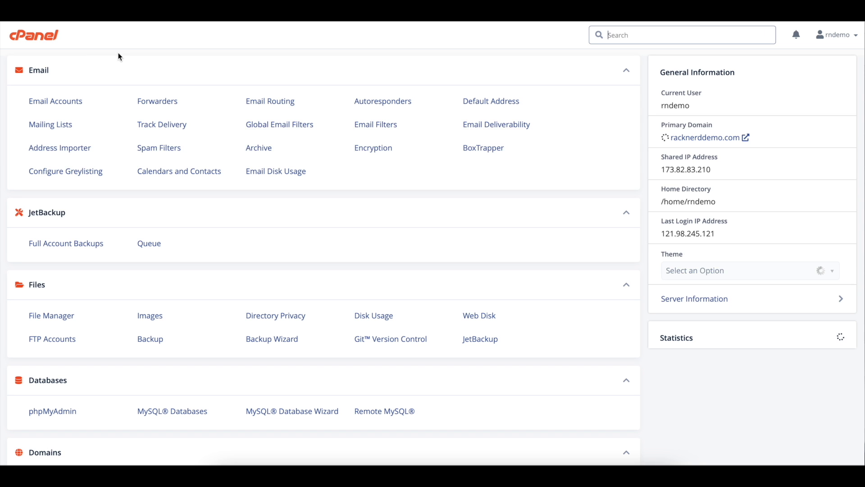
left_click(682, 34)
type("so")
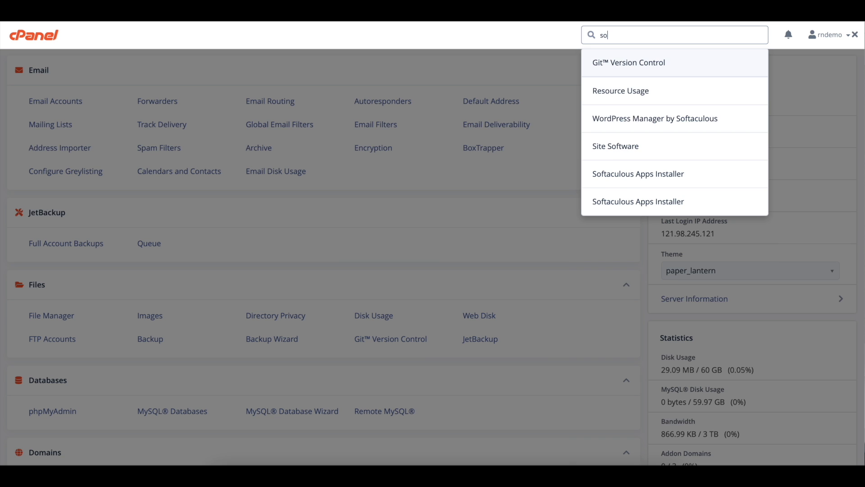
type("ft")
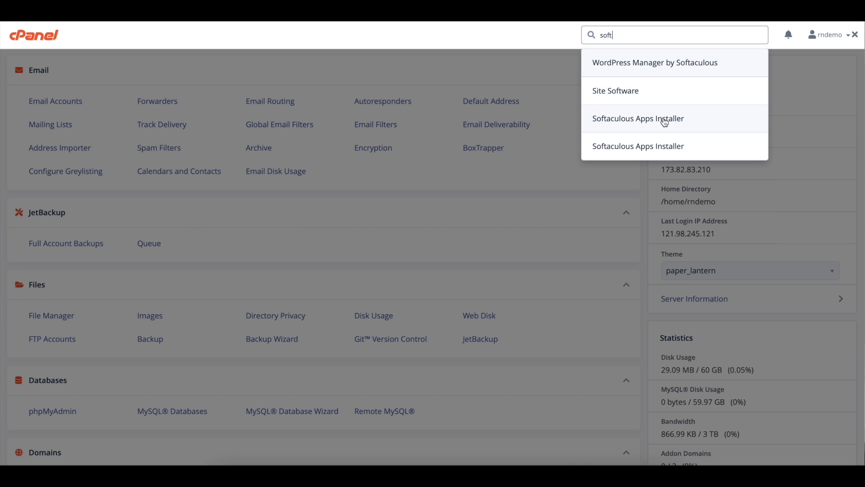
left_click(663, 117)
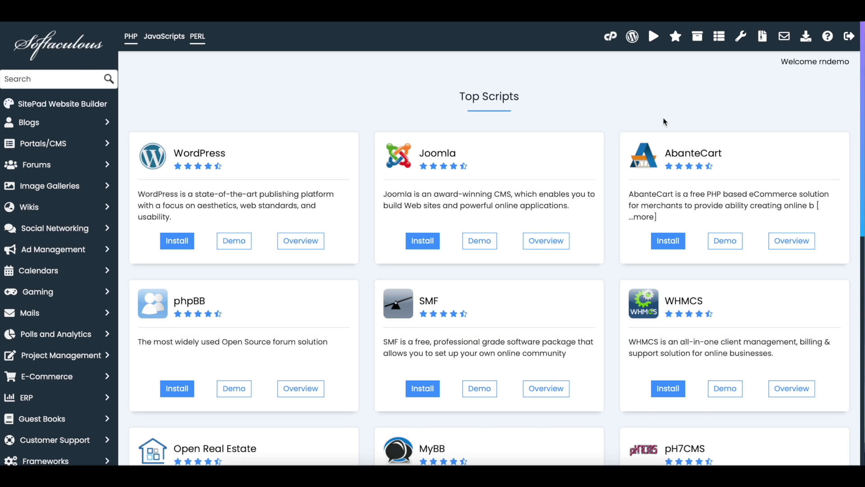
left_click(91, 76)
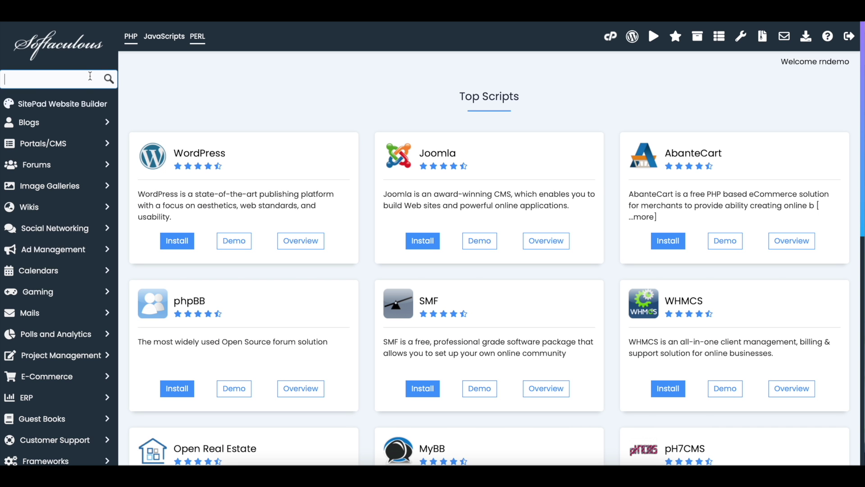
type("client")
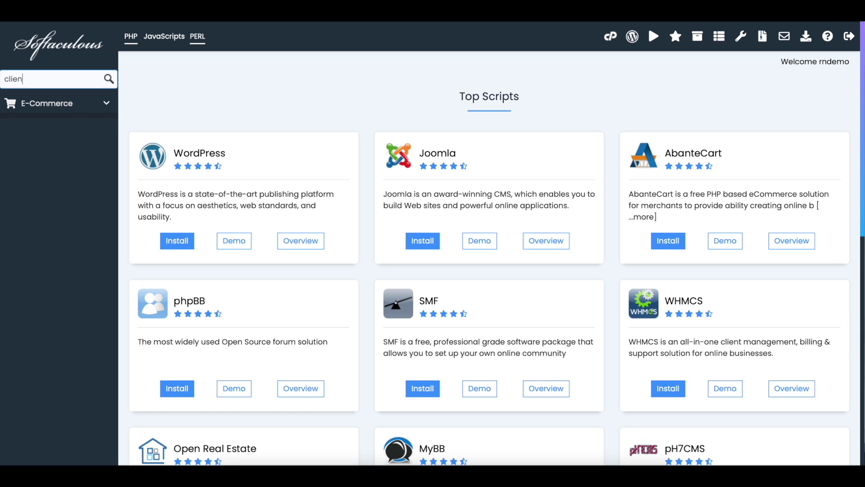
left_click(41, 124)
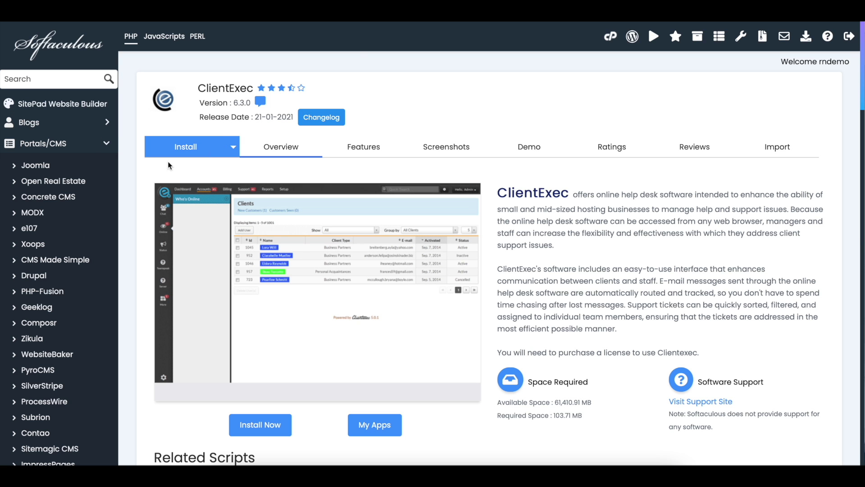
left_click(186, 147)
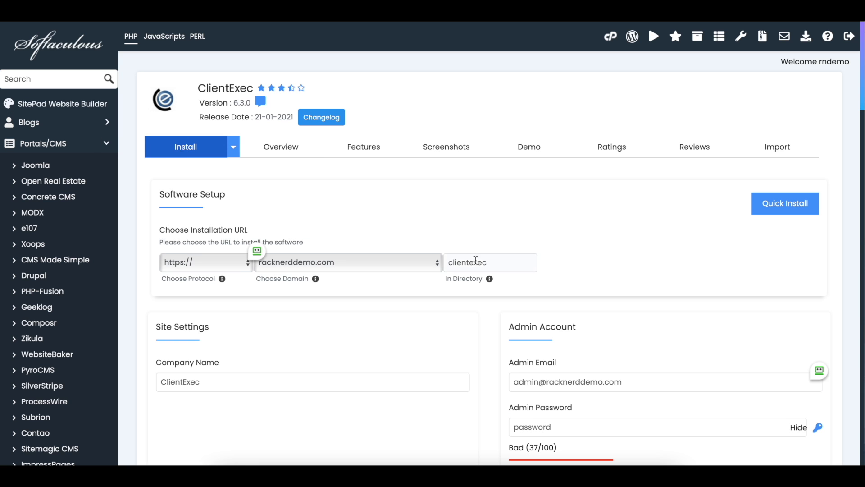
left_click(476, 262)
double_click(476, 261)
key("BackSpace")
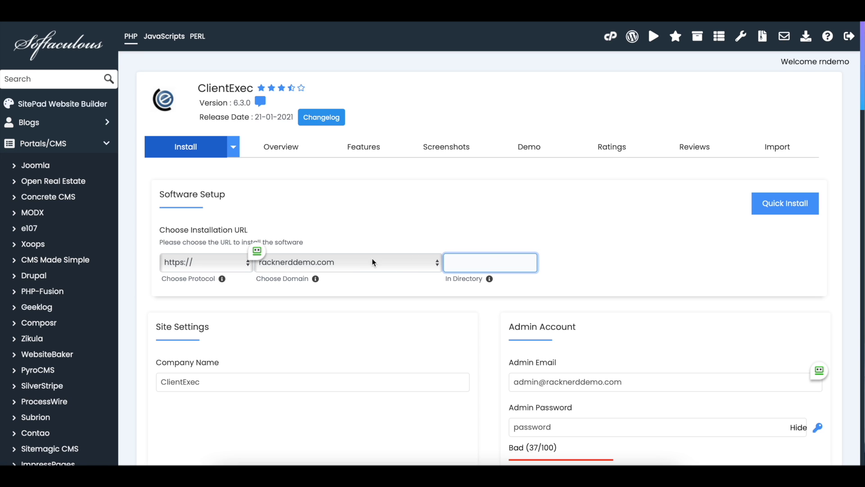
left_click(375, 261)
left_click(369, 271)
left_click(242, 265)
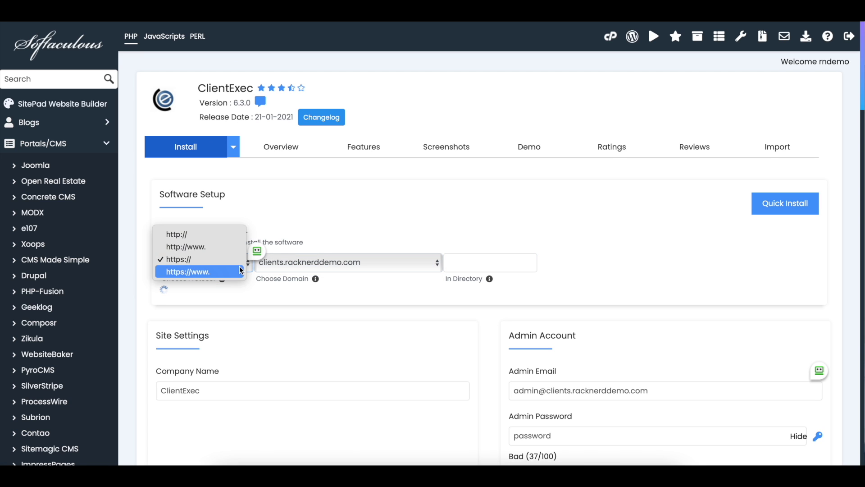
left_click(203, 274)
scroll(430, 251, "down", 2)
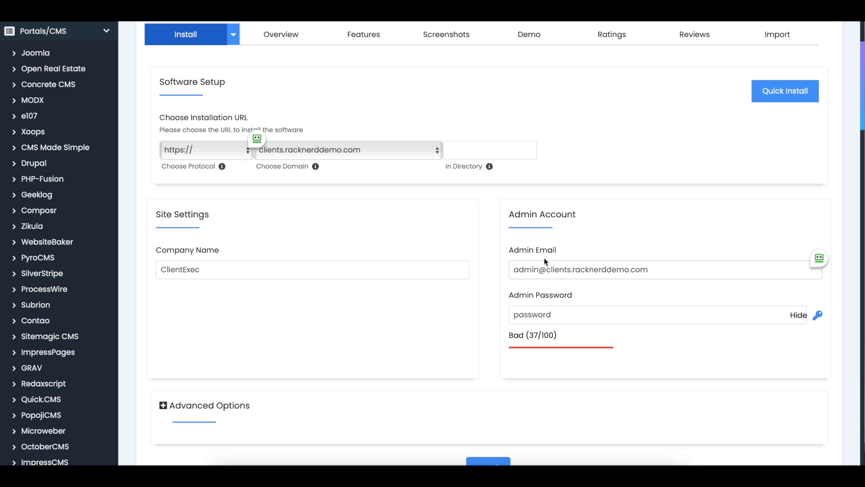
Set new admin email, password and company name 'RackNerd Demo Hosting', then install
left_click(572, 269)
left_click_drag(571, 269, 512, 270)
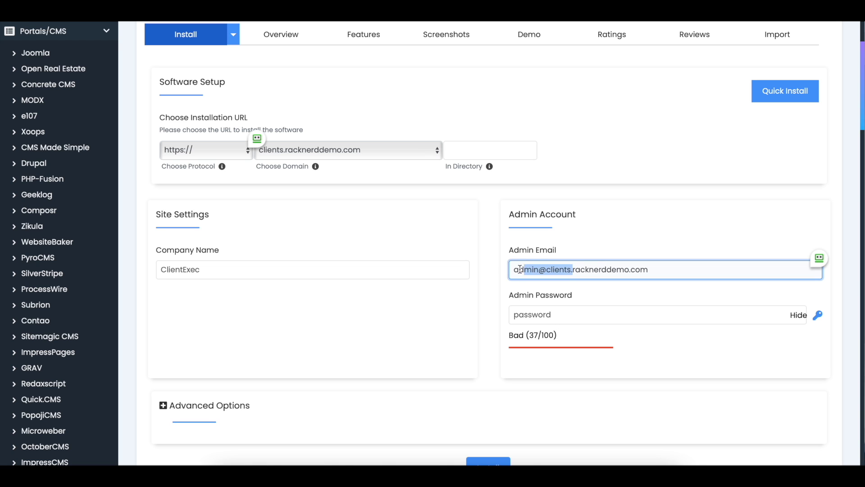
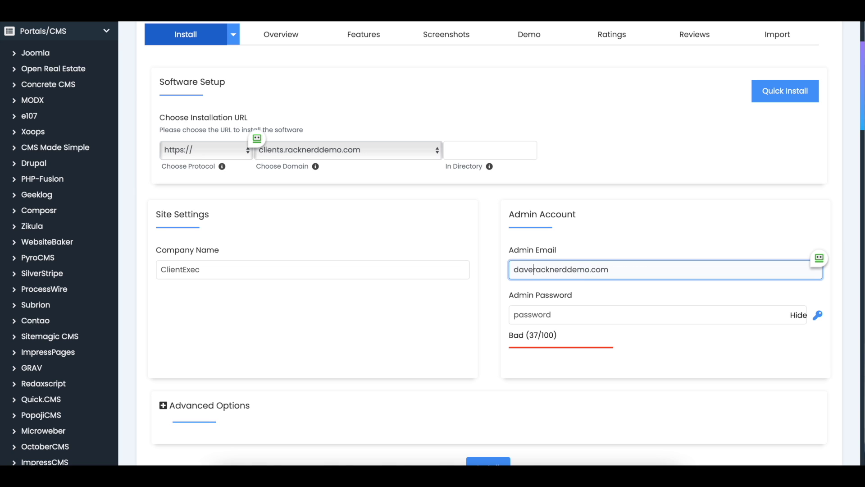
left_click(573, 315)
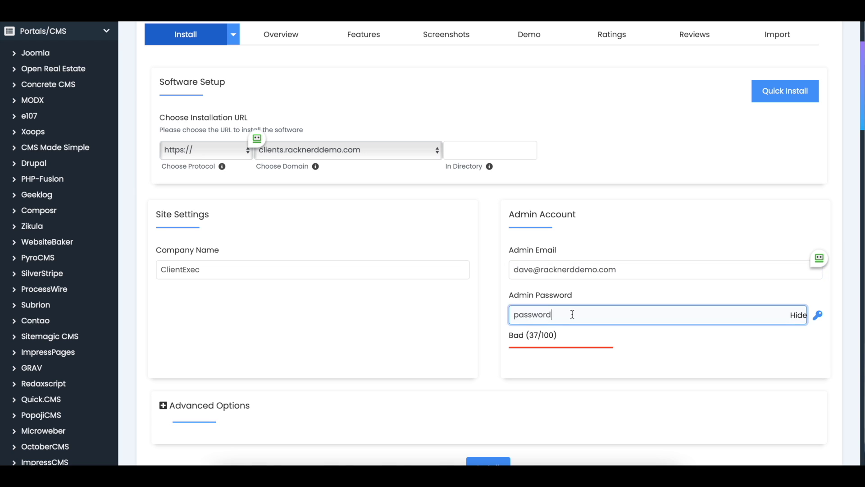
left_click_drag(572, 314, 475, 314)
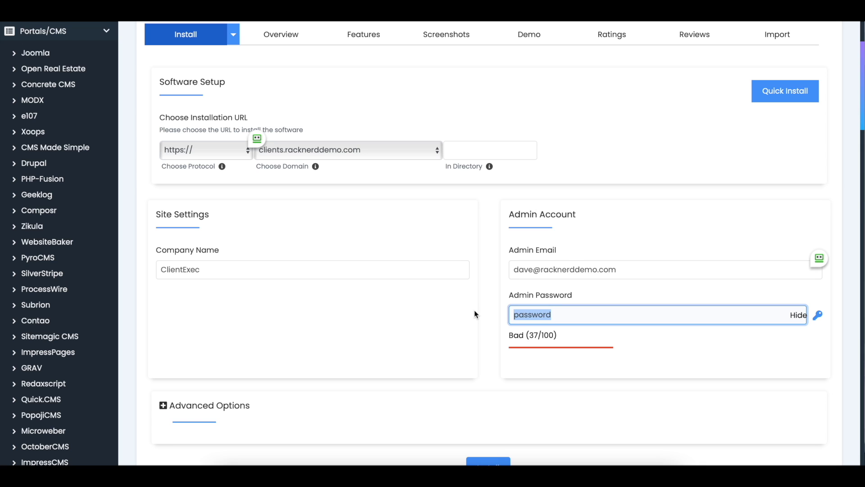
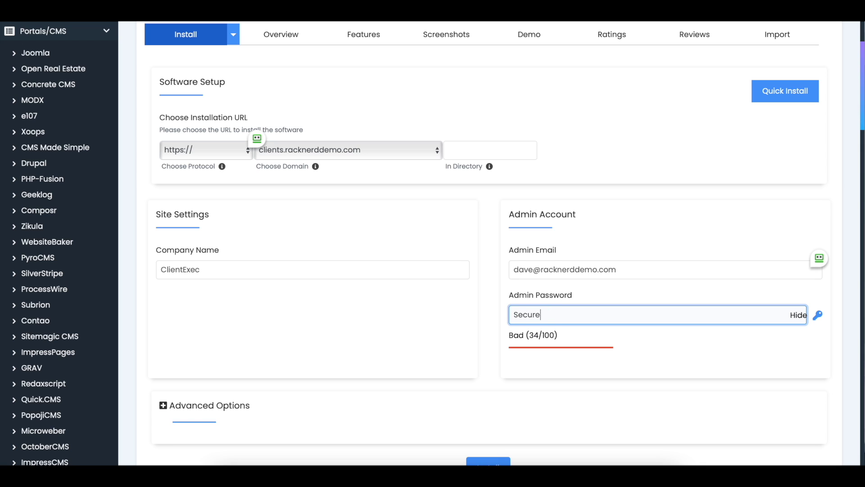
left_click(197, 269)
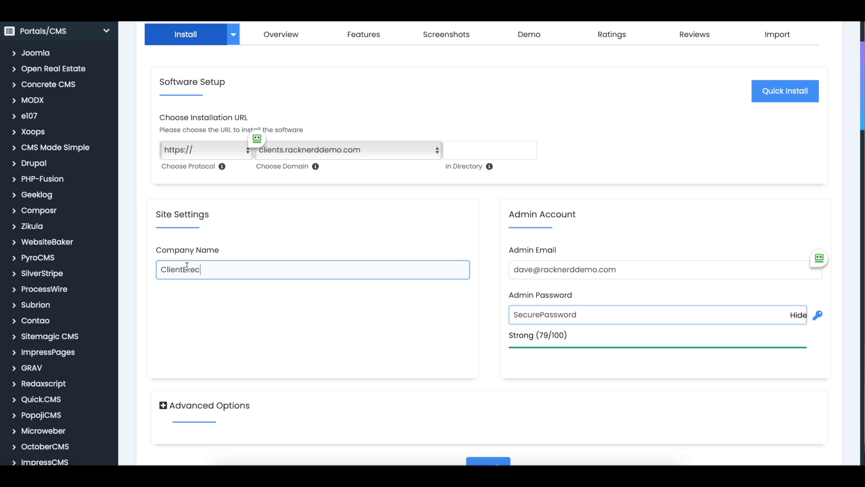
double_click(180, 269)
type("RackNerd ")
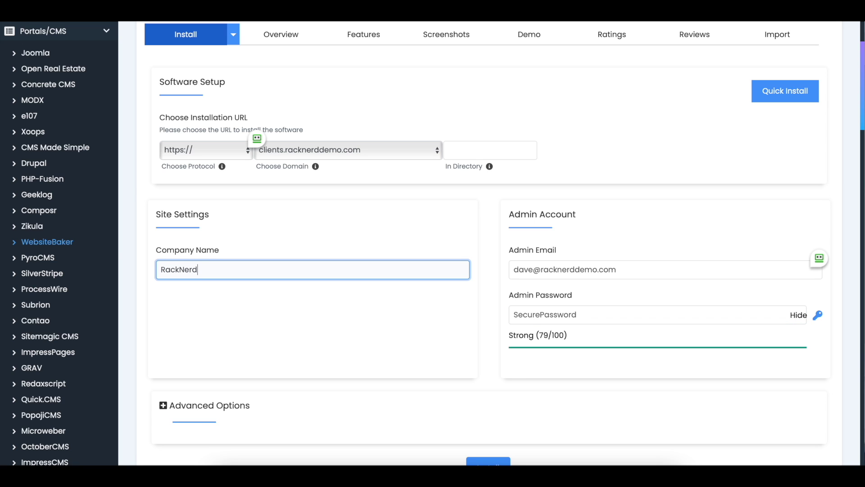
type("Demo ")
type("Hosting")
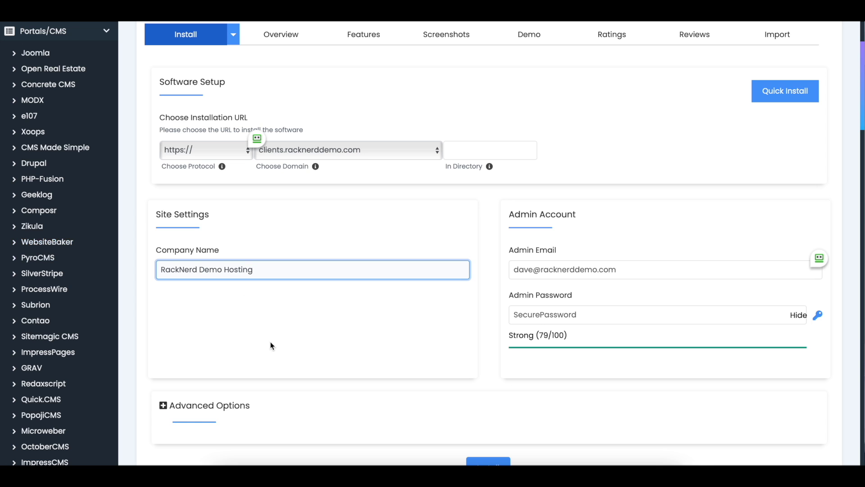
scroll(270, 345, "down", 1)
scroll(271, 346, "down", 3)
left_click(482, 348)
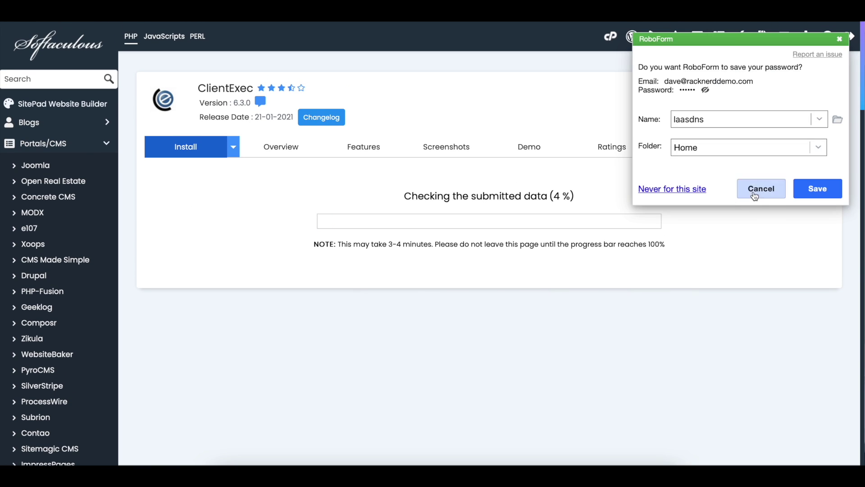
left_click(761, 189)
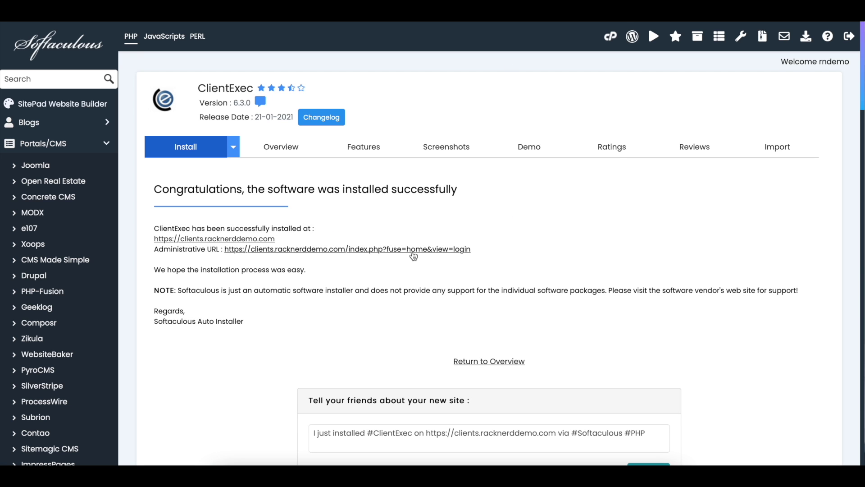
Log in to the ClientExec portal with the new admin email and password
left_click(410, 249)
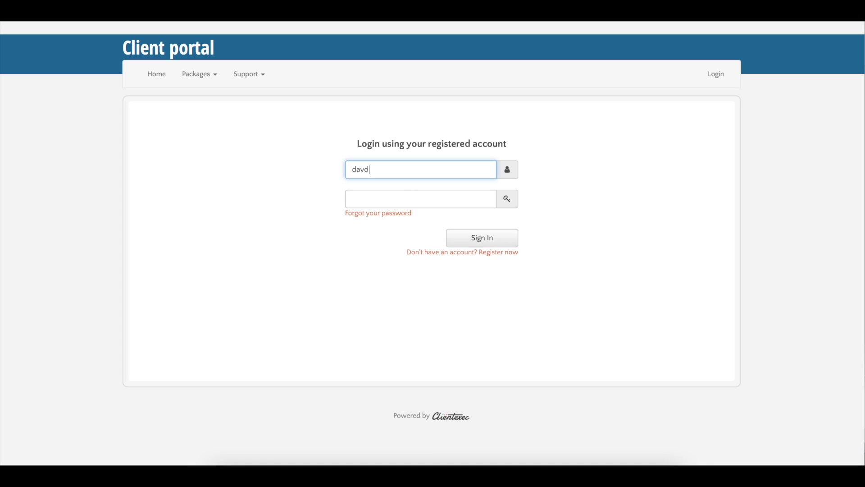
key("Tab")
type("****")
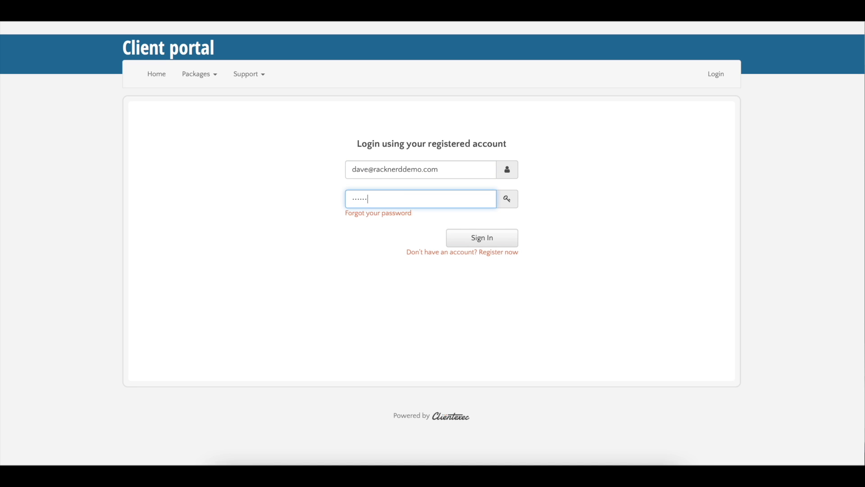
type("****")
key("Return")
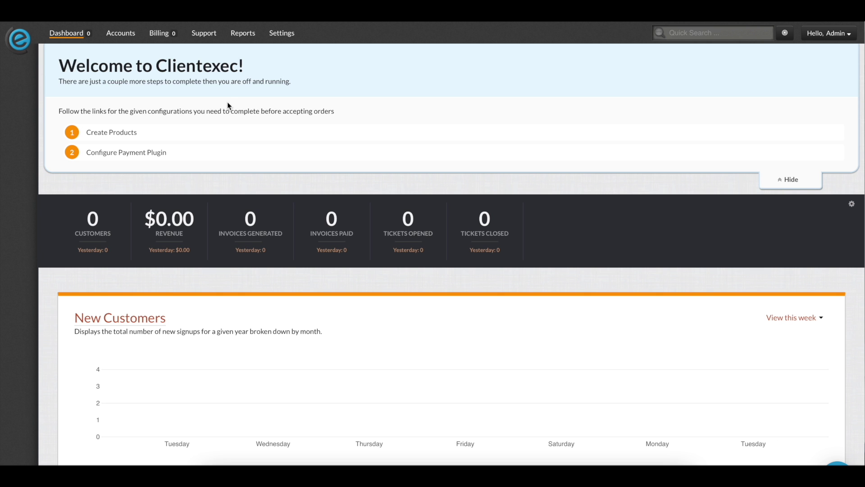